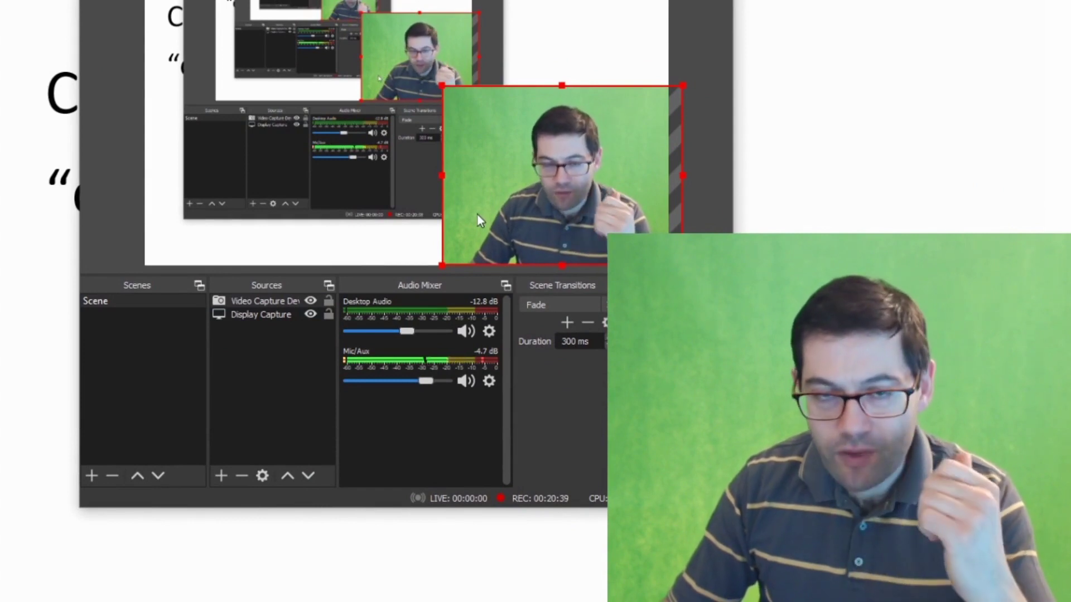
# Step: Open the Video Capture Device webcam's Filters dialog and its Effect Filters add list
pyautogui.click(273, 316)
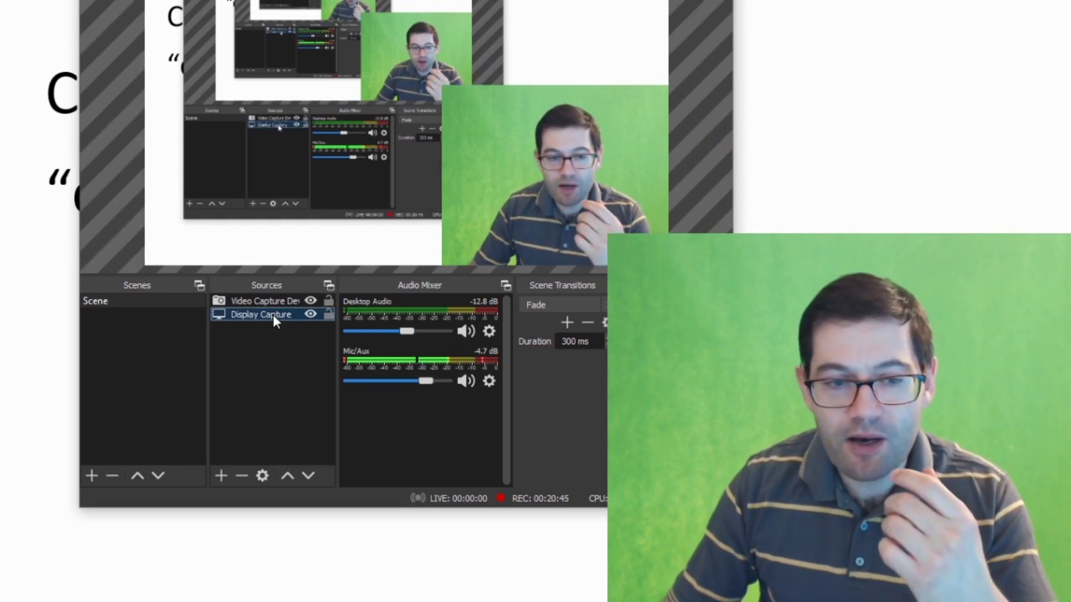
pyautogui.click(278, 300)
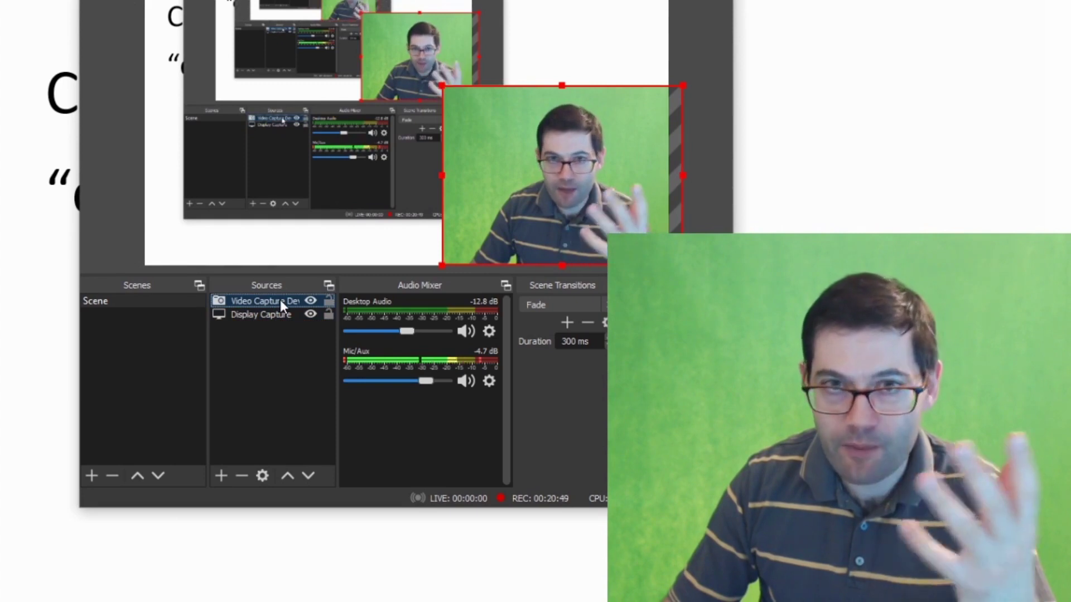
pyautogui.rightClick(280, 299)
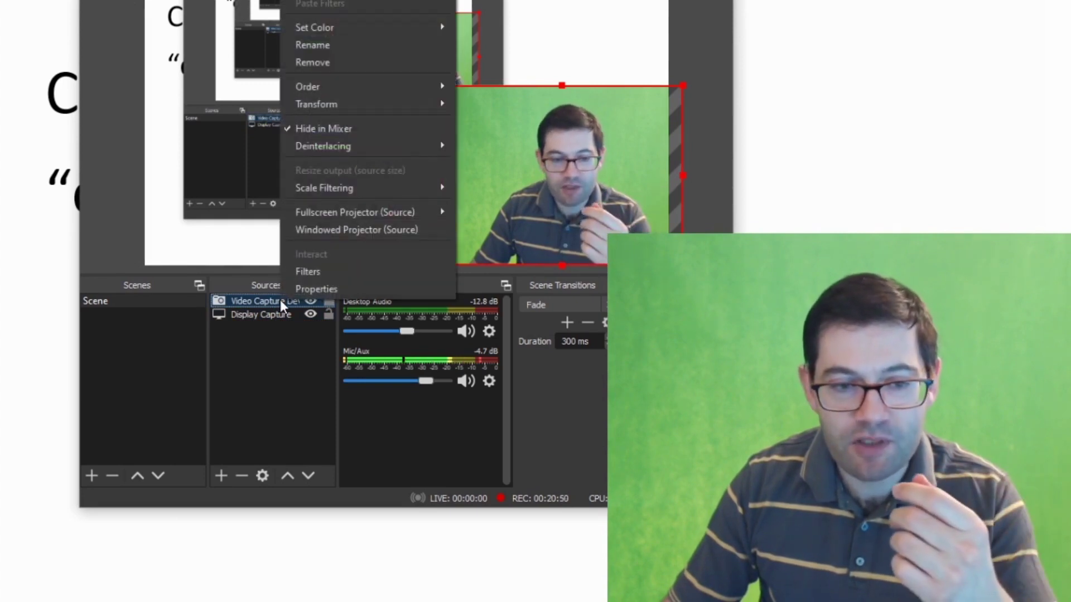
pyautogui.click(303, 276)
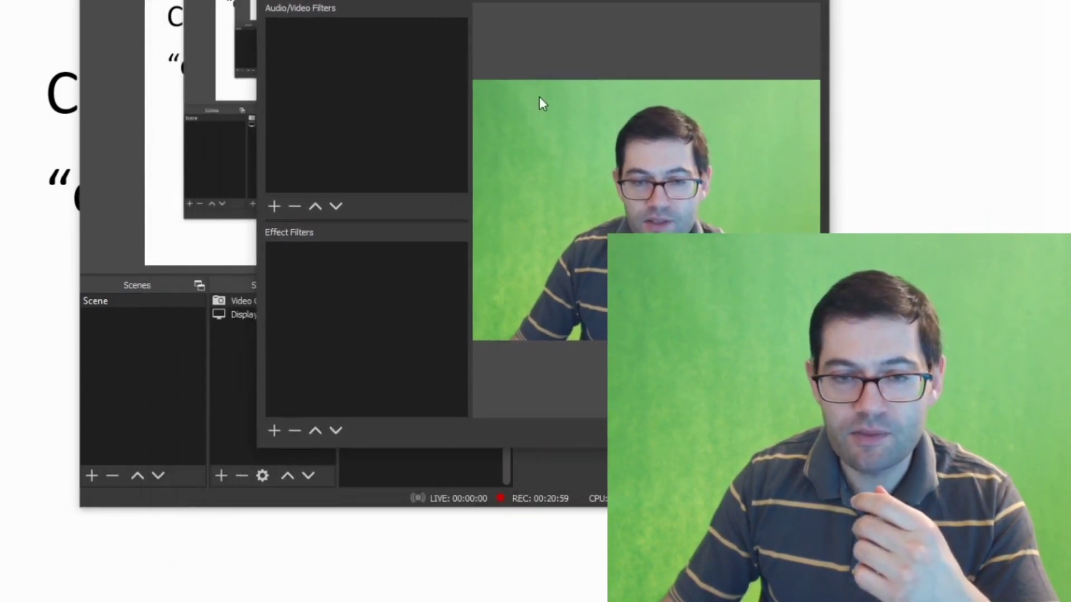
pyautogui.moveTo(569, 5); pyautogui.dragTo(452, 34)
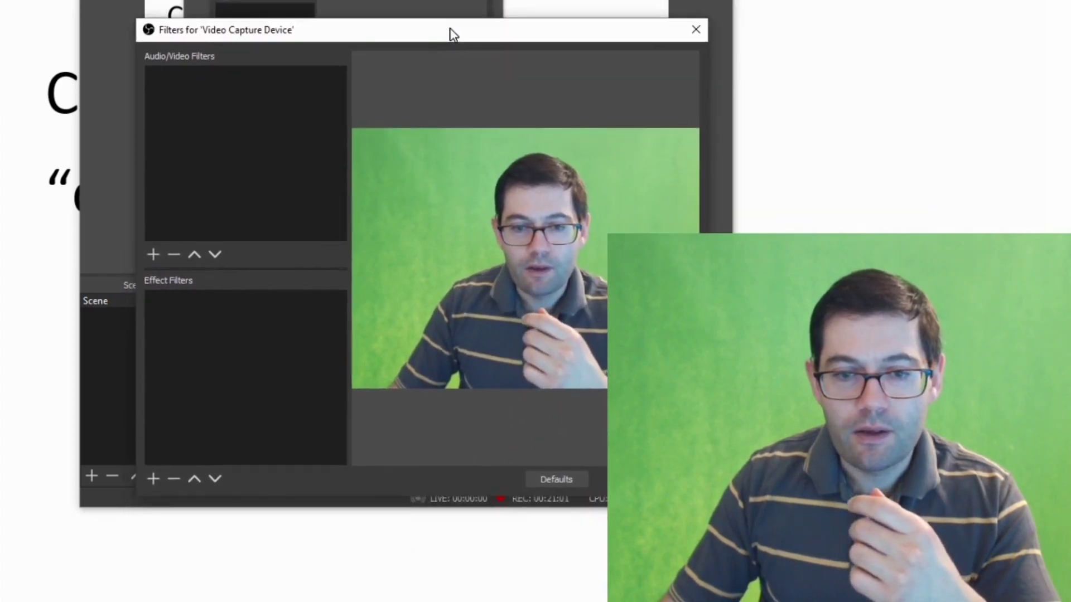
pyautogui.click(153, 478)
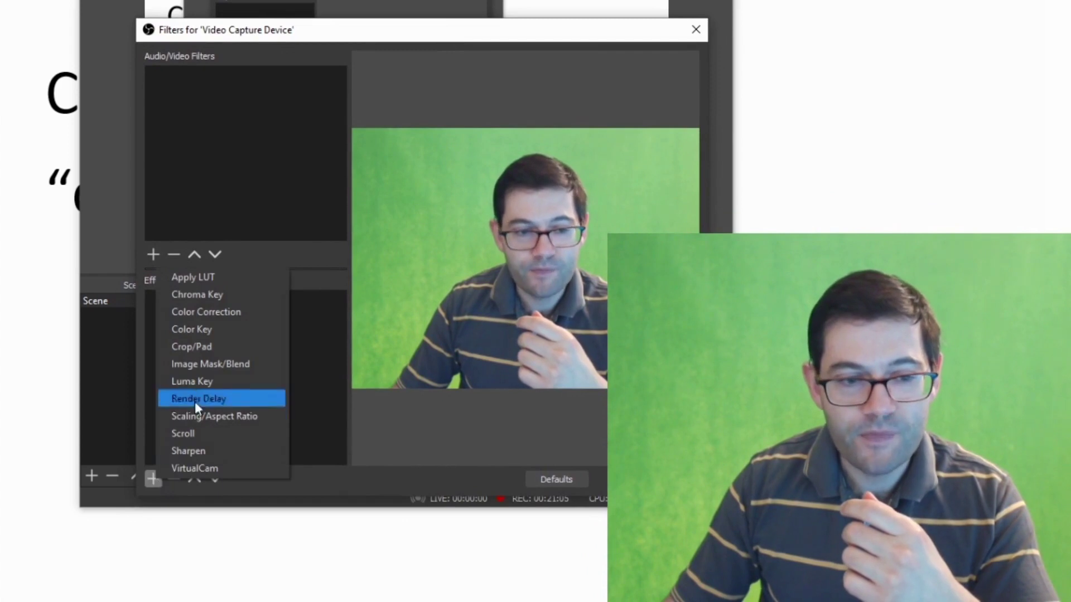
# Step: Add a Chroma Key filter with its default name, then close the Filters window
pyautogui.click(217, 300)
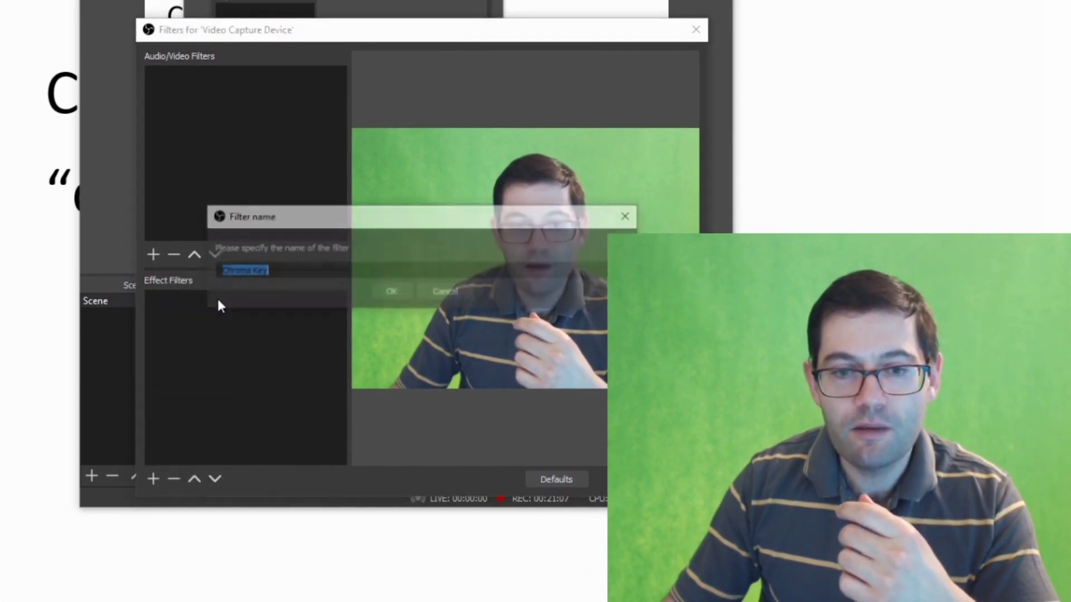
pyautogui.click(392, 292)
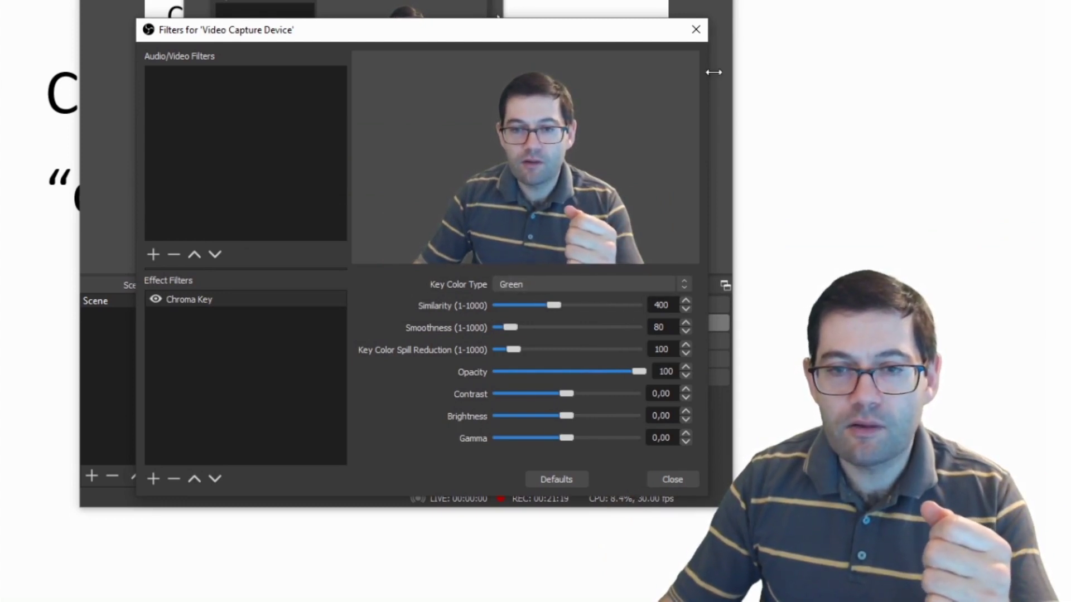
pyautogui.click(696, 30)
pyautogui.moveTo(606, 0); pyautogui.dragTo(591, 1)
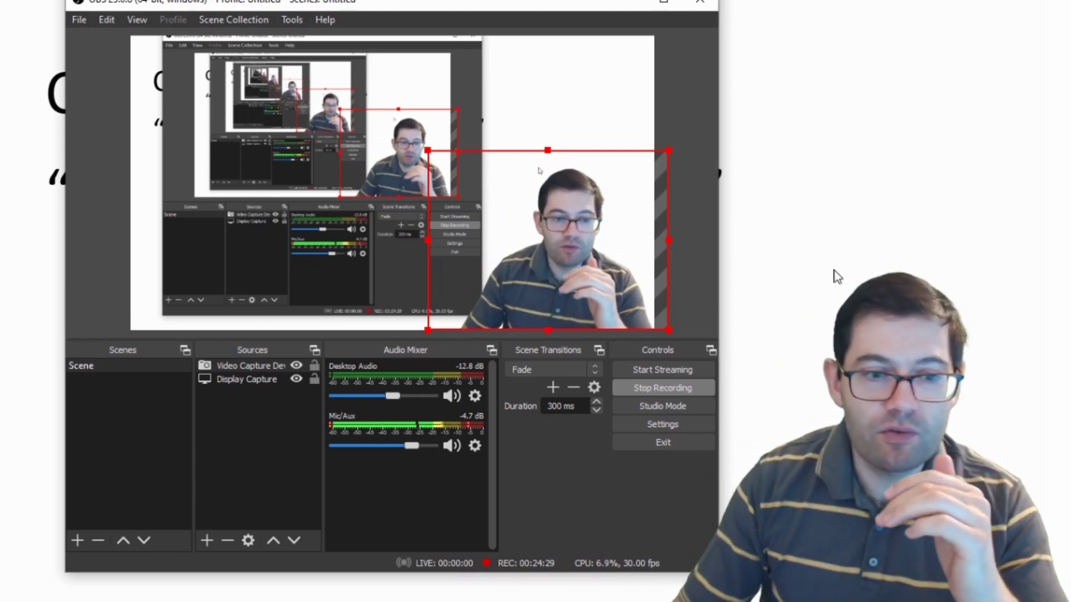
pyautogui.click(243, 379)
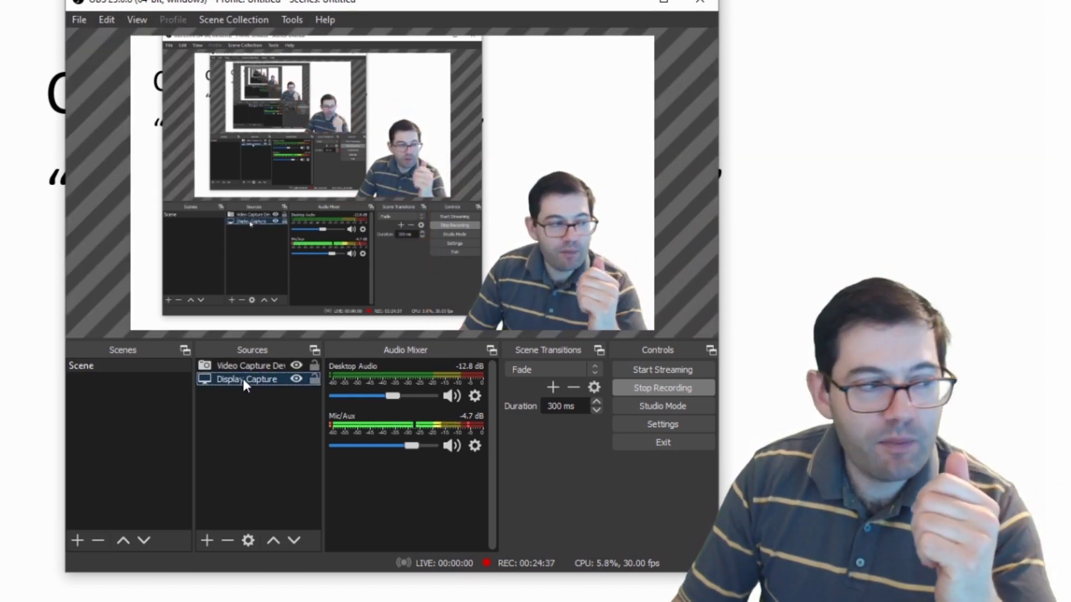
pyautogui.keyDown('ctrl'); pyautogui.click(246, 363); pyautogui.keyUp('ctrl')
pyautogui.moveTo(246, 365); pyautogui.dragTo(244, 383)
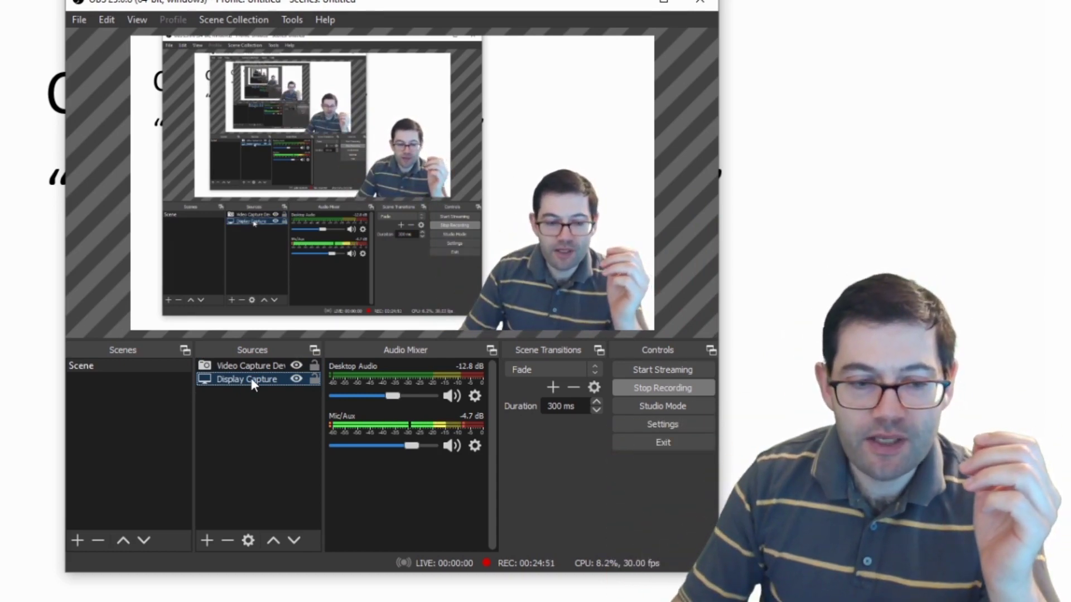
pyautogui.click(256, 365)
# Step: Reopen the webcam's Filters, toggle Chroma Key off and on to compare, and show its settings
pyautogui.rightClick(256, 364)
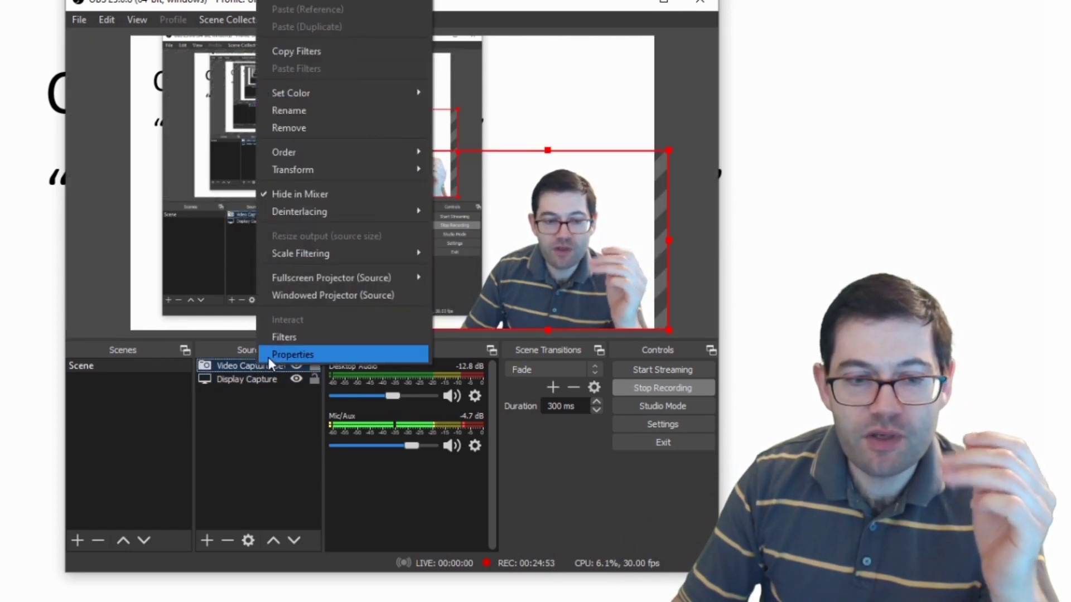
pyautogui.click(305, 337)
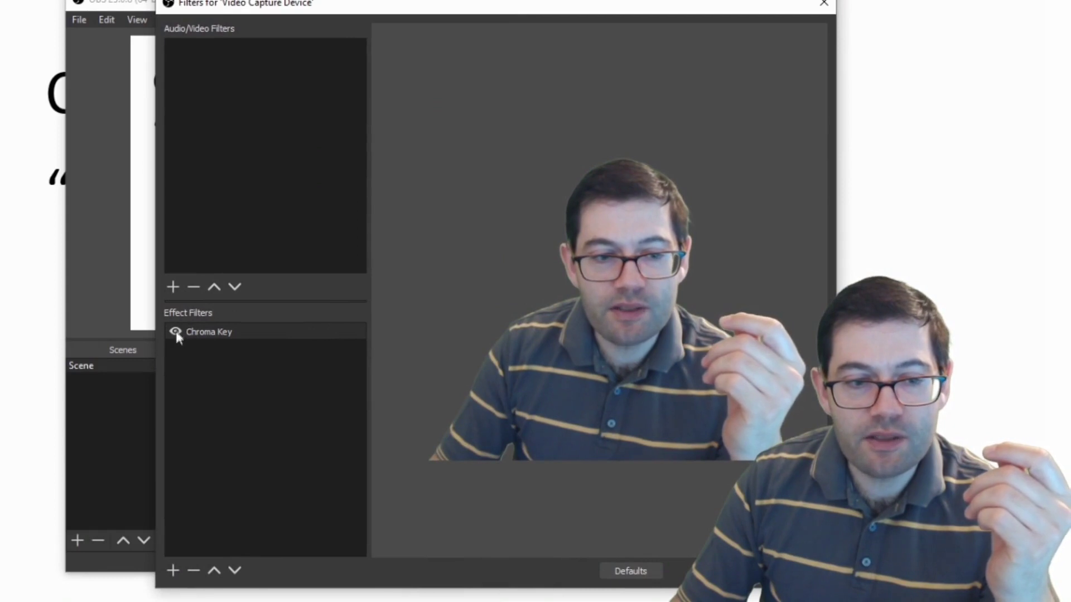
pyautogui.click(175, 332)
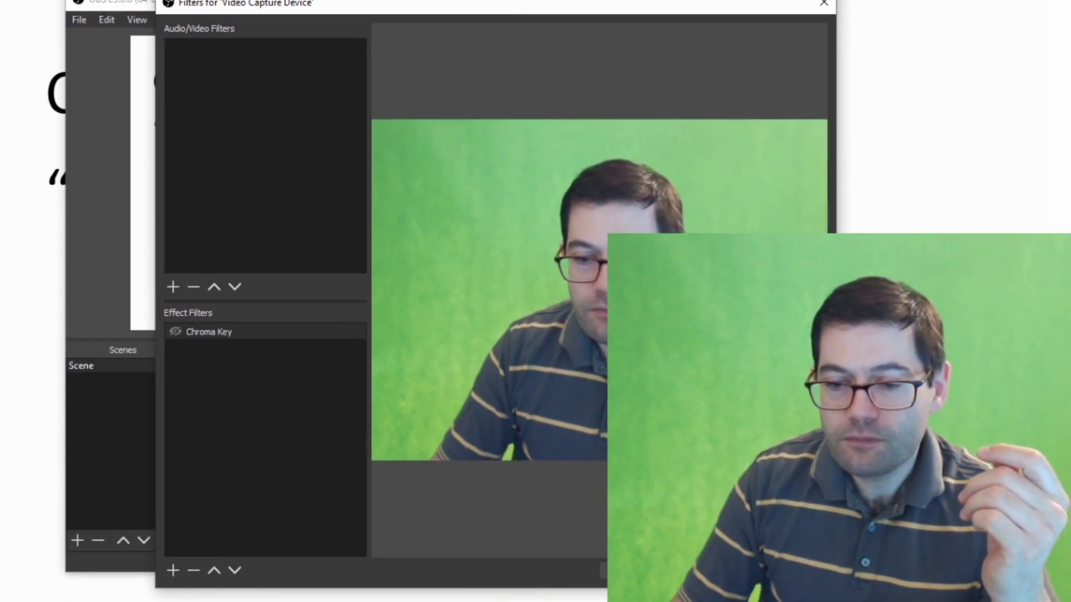
pyautogui.moveTo(835, 588); pyautogui.dragTo(738, 448)
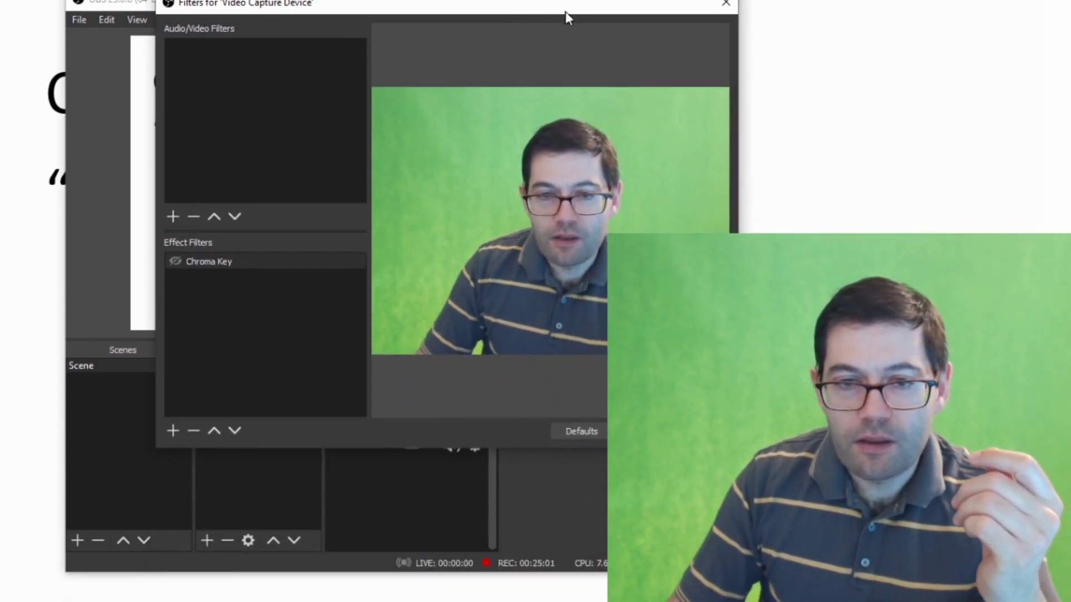
pyautogui.moveTo(565, 11); pyautogui.dragTo(566, 96)
pyautogui.click(176, 347)
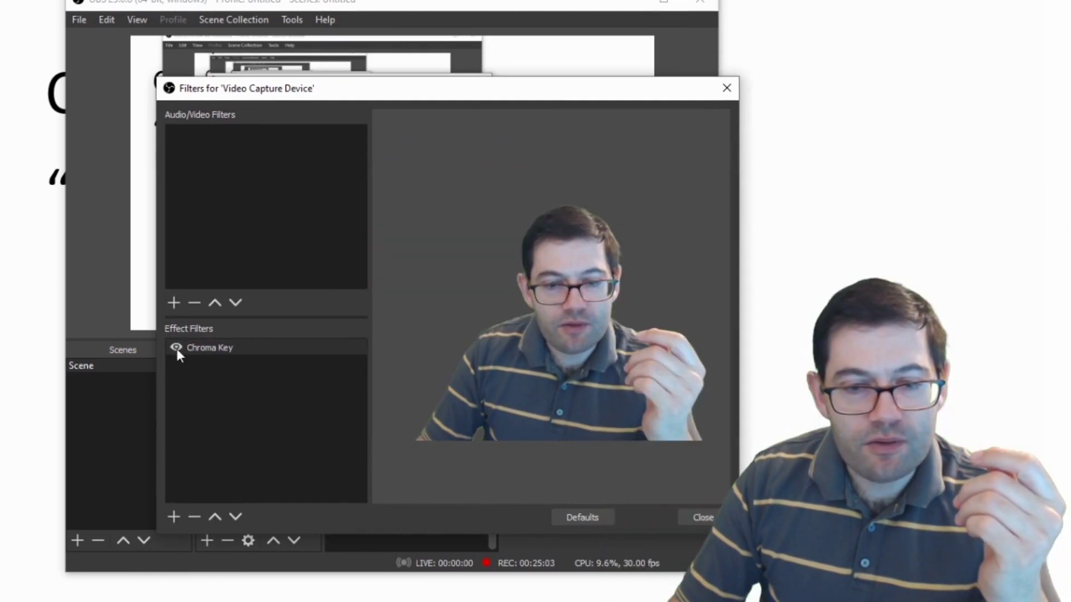
pyautogui.click(296, 347)
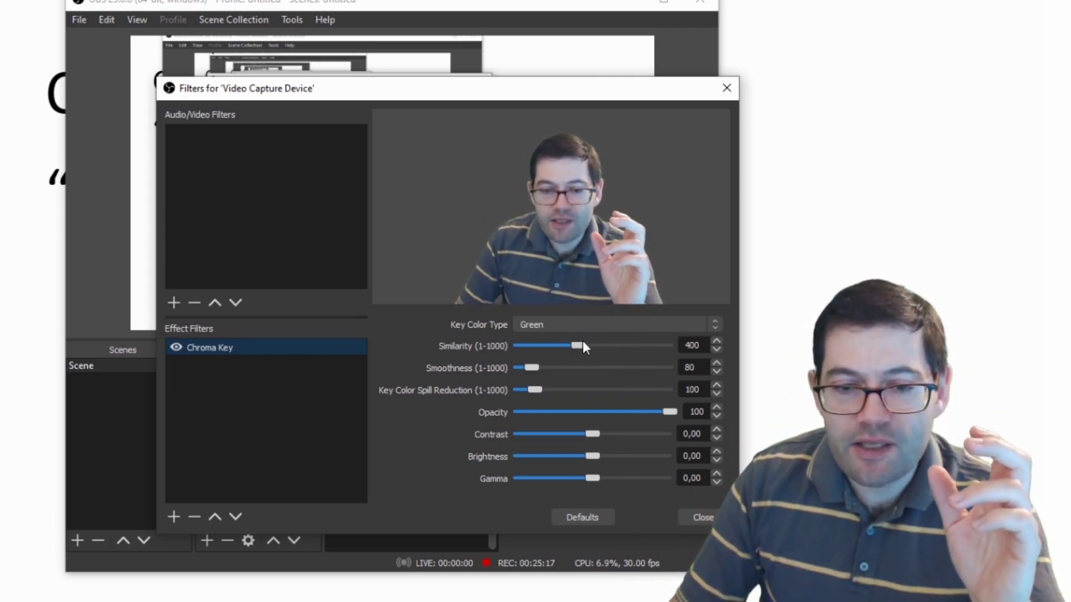
# Step: Try several Chroma Key Similarity values, then enter exactly 400
pyautogui.moveTo(583, 346); pyautogui.dragTo(565, 345)
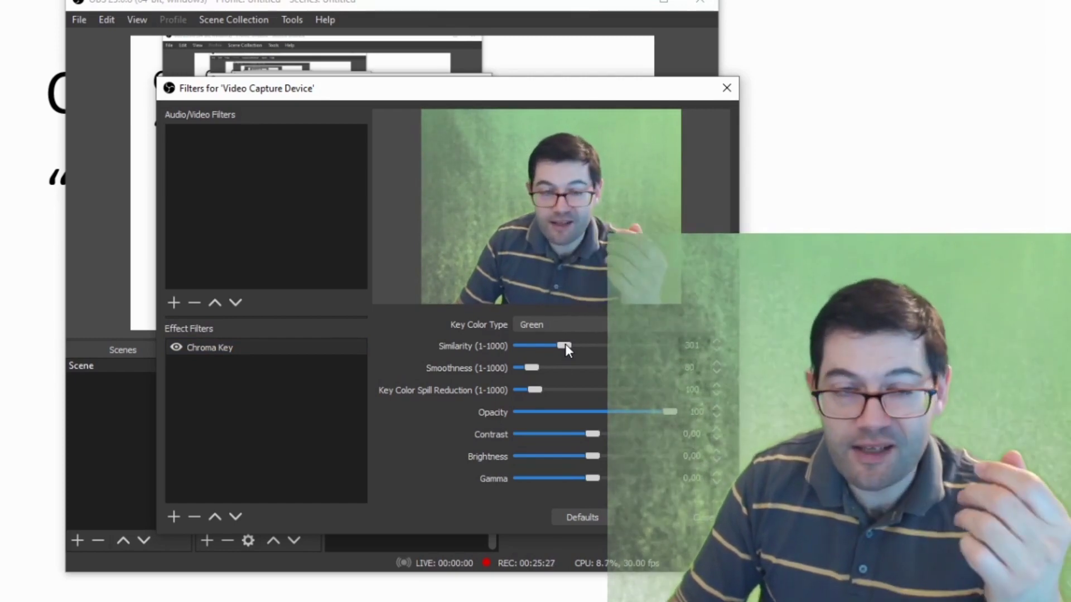
pyautogui.moveTo(564, 343)
pyautogui.mouseDown()
pyautogui.moveTo(605, 346)
pyautogui.moveTo(578, 336)
pyautogui.mouseUp()
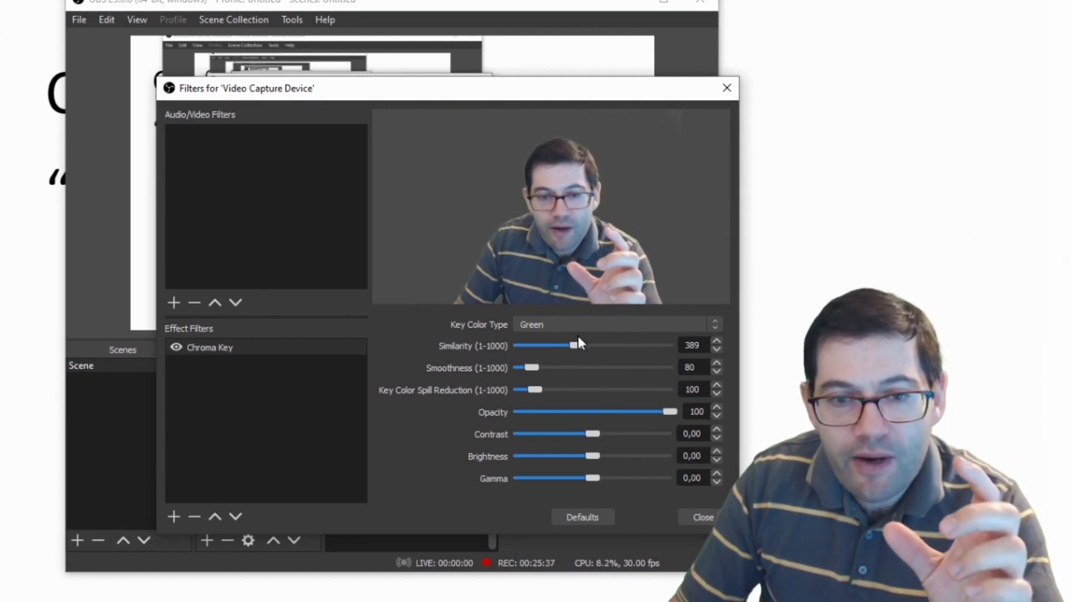
pyautogui.moveTo(578, 337); pyautogui.dragTo(577, 337)
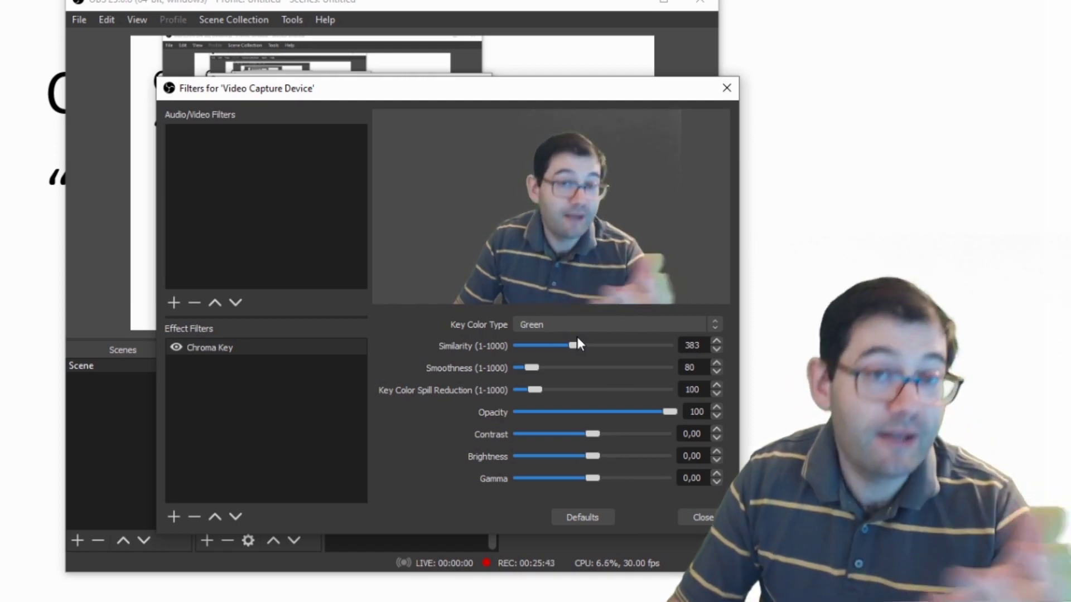
pyautogui.moveTo(577, 338); pyautogui.dragTo(578, 338)
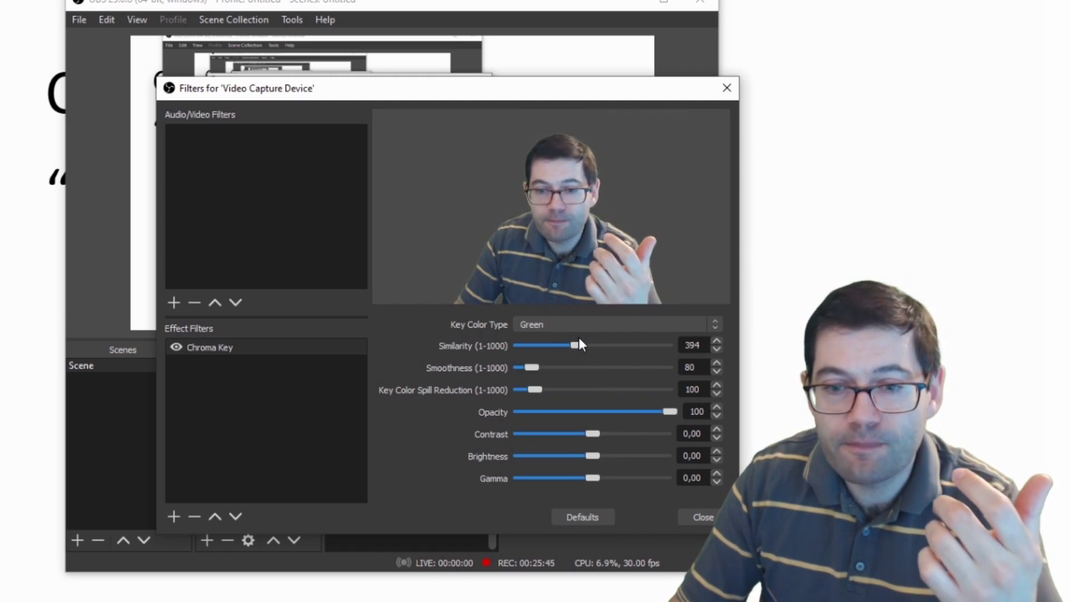
pyautogui.press('Right')
pyautogui.press('Right')
pyautogui.press('Right')
pyautogui.press('Right')
pyautogui.press('Right')
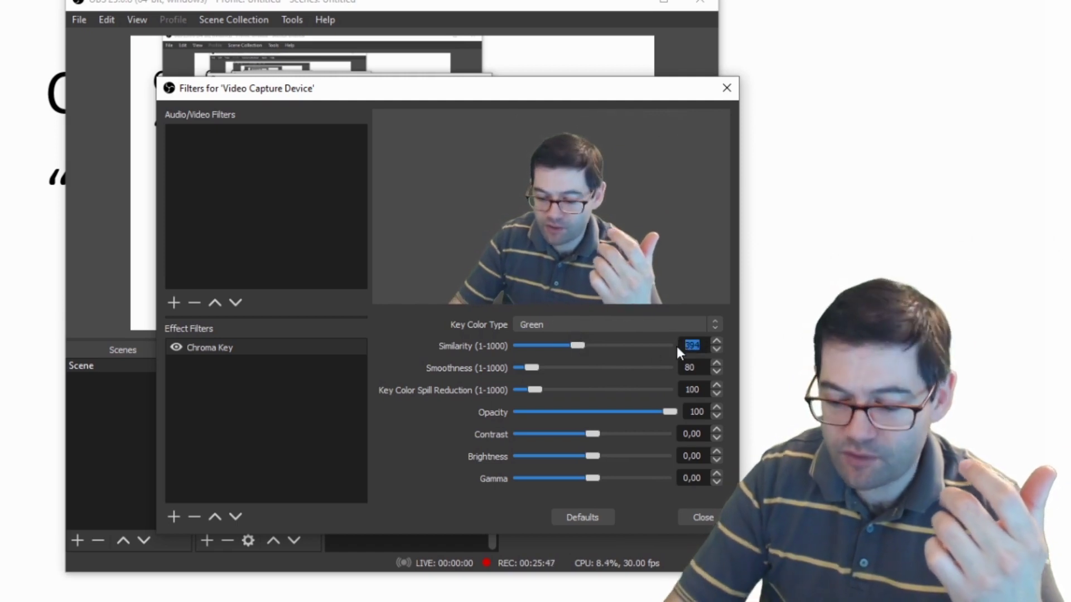
pyautogui.write('400')
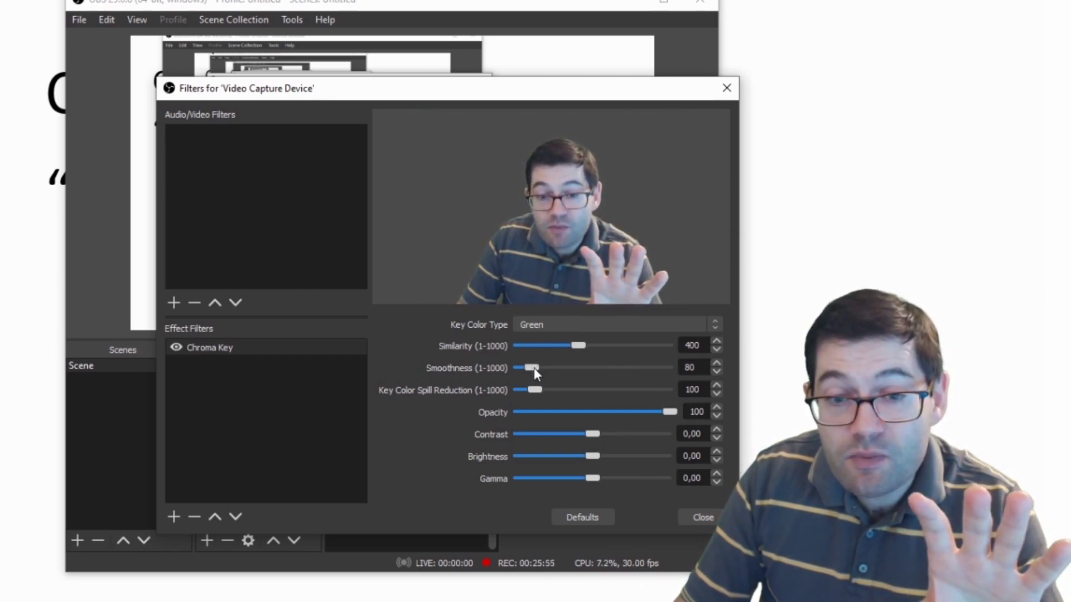
# Step: Drop Chroma Key Smoothness to 1, raise it to 56, and close the Filters dialog
pyautogui.moveTo(534, 367); pyautogui.dragTo(521, 367)
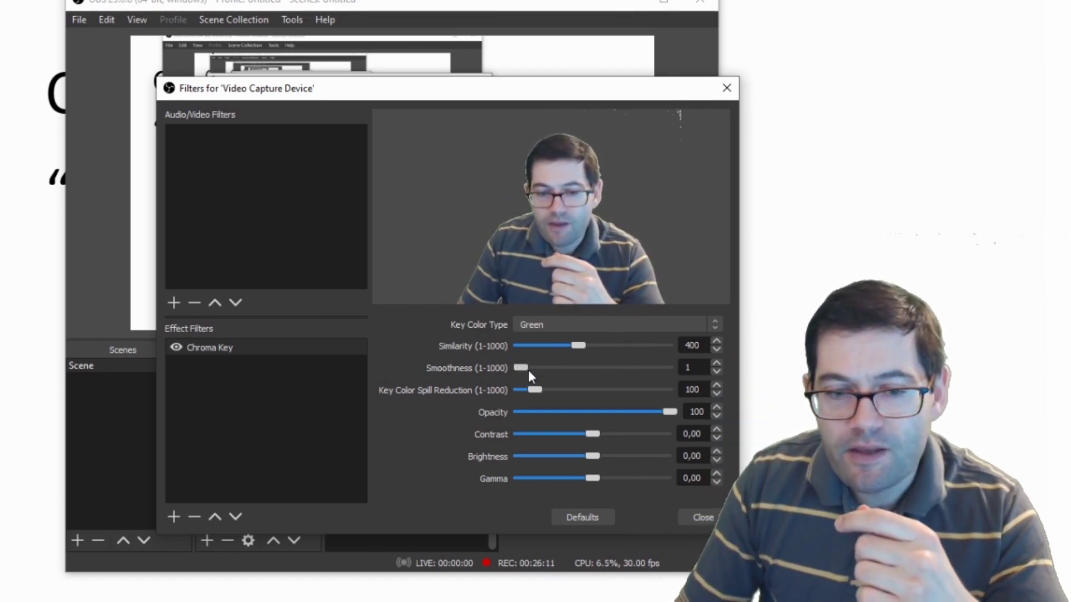
pyautogui.moveTo(524, 368); pyautogui.dragTo(531, 367)
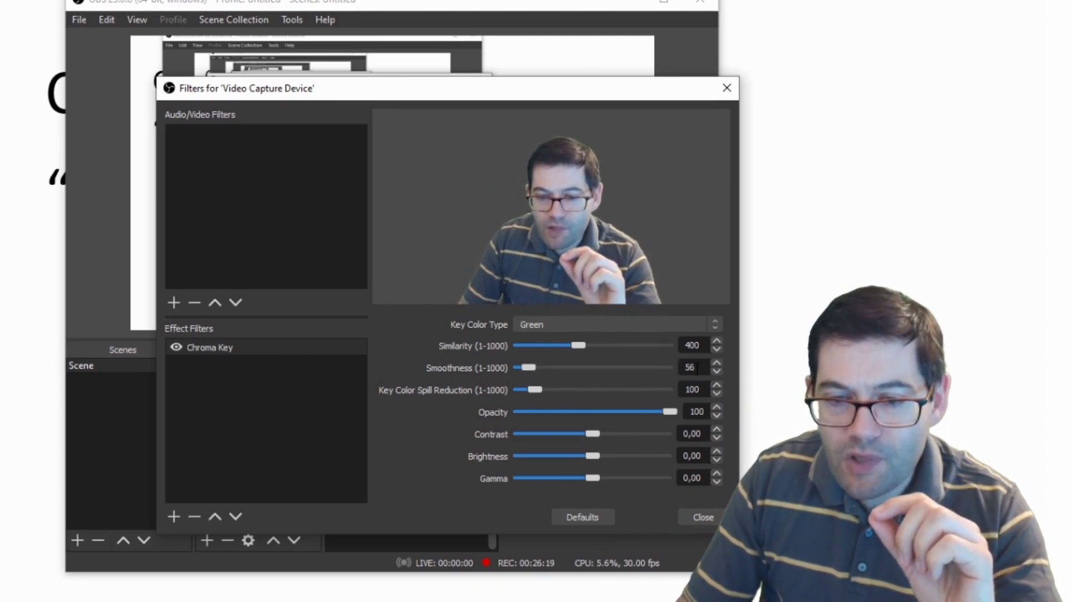
pyautogui.press('Escape')
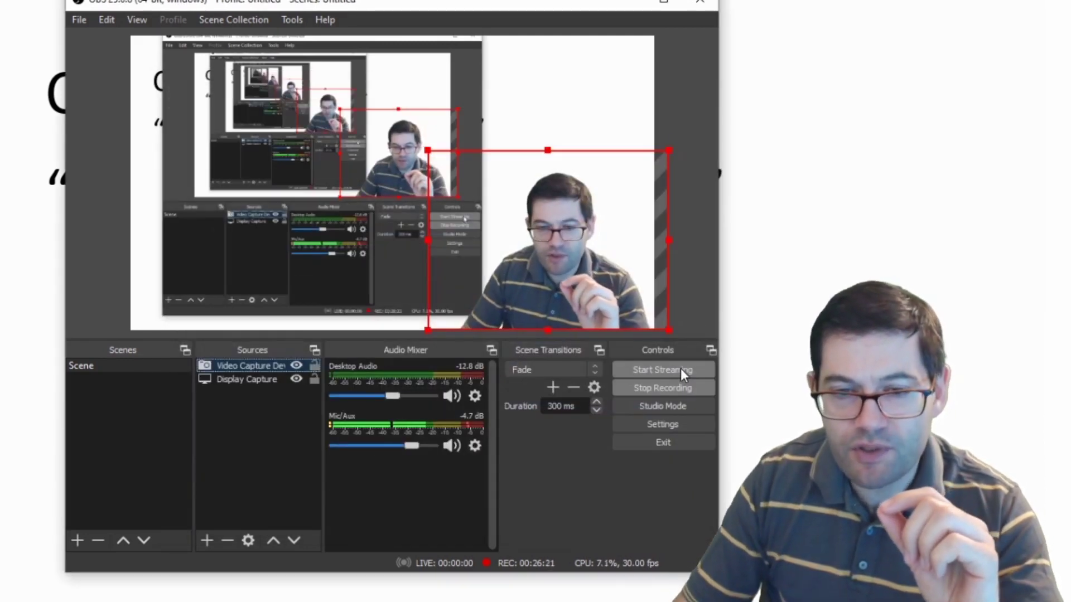
# Step: Review the webcam's Chroma Key settings at Similarity 400 and Smoothness 40, then close them
pyautogui.rightClick(285, 364)
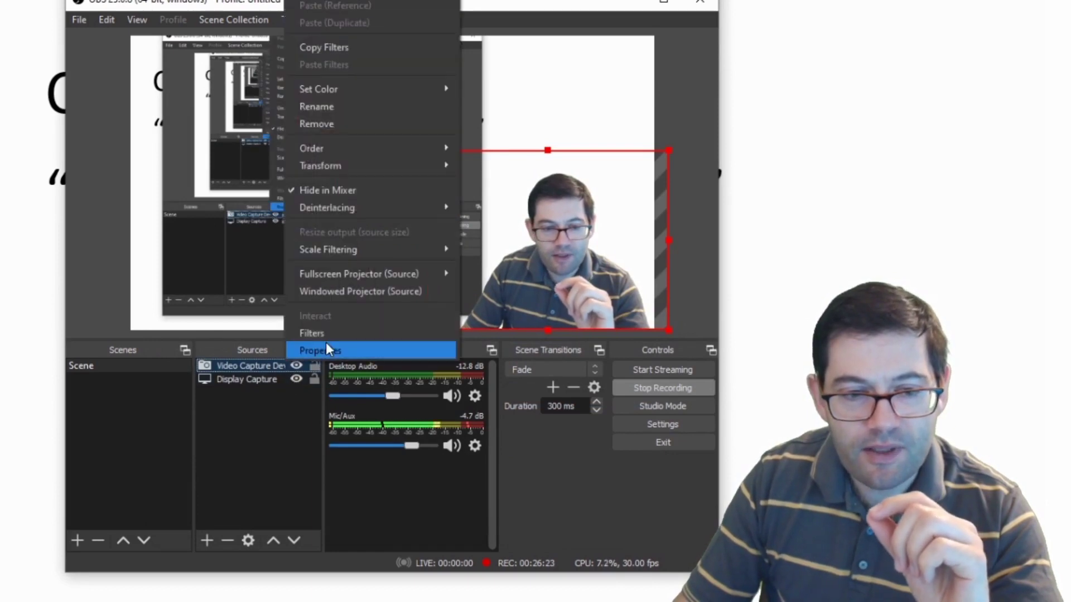
pyautogui.click(328, 334)
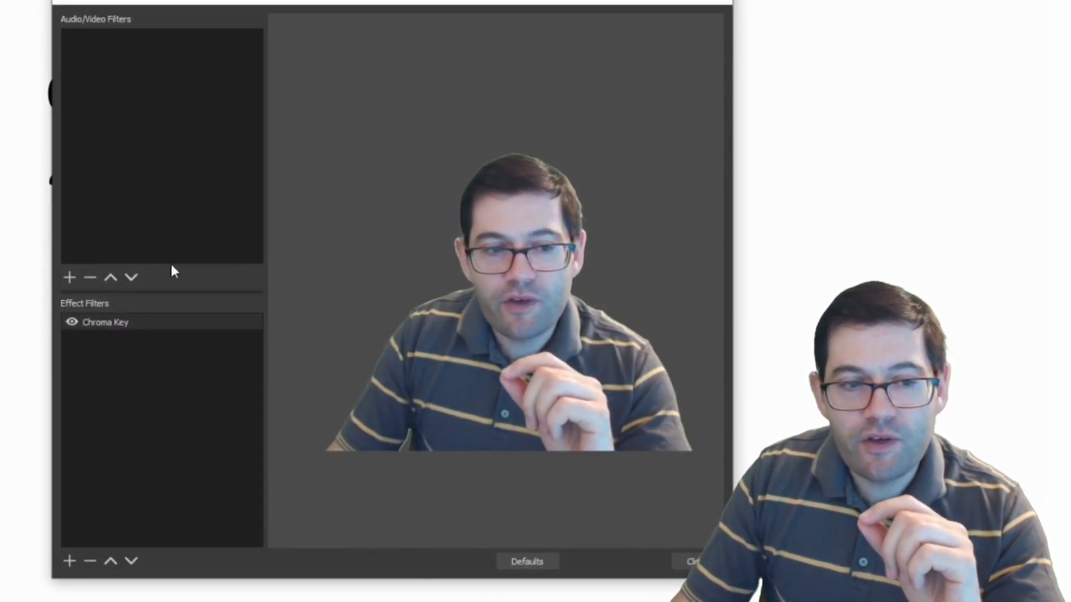
pyautogui.click(139, 322)
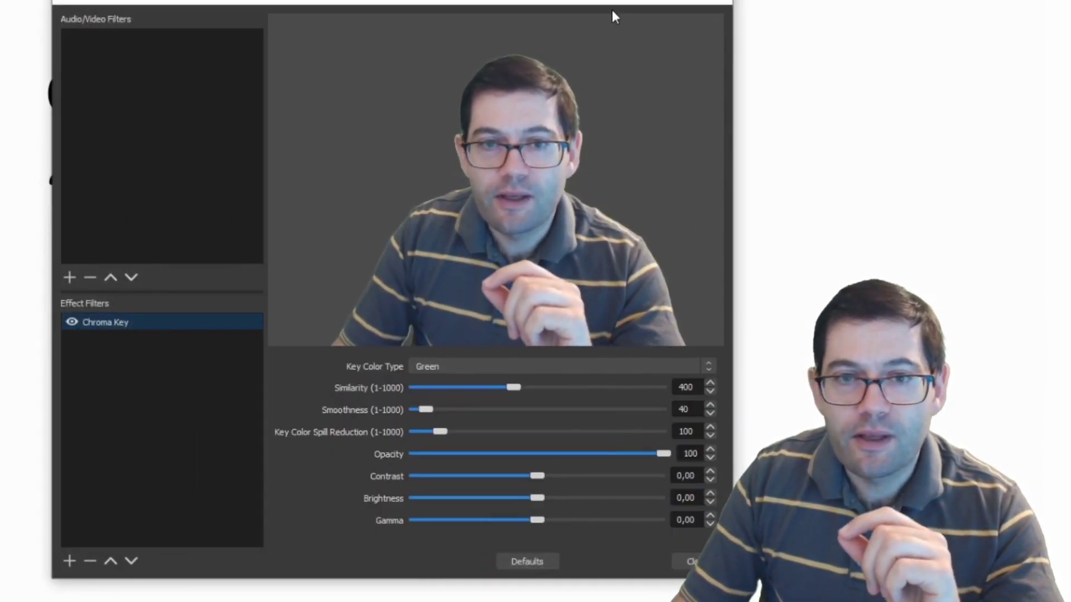
pyautogui.moveTo(610, 5); pyautogui.dragTo(633, 3)
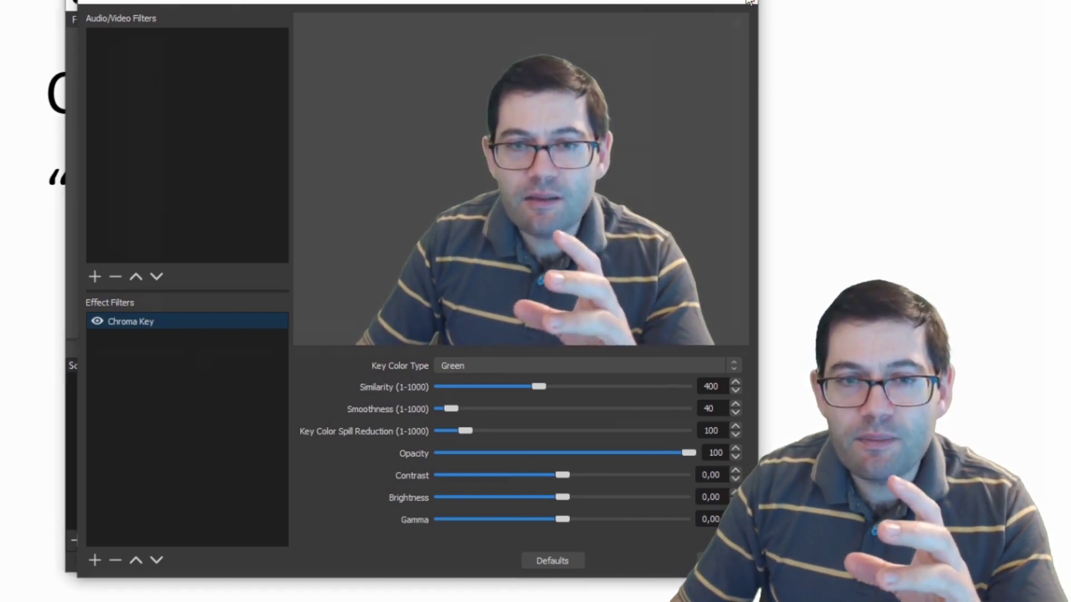
pyautogui.press('Escape')
# Step: Move the main window right, recheck the webcam's Chroma Key settings, and close them
pyautogui.moveTo(563, 11); pyautogui.dragTo(657, 4)
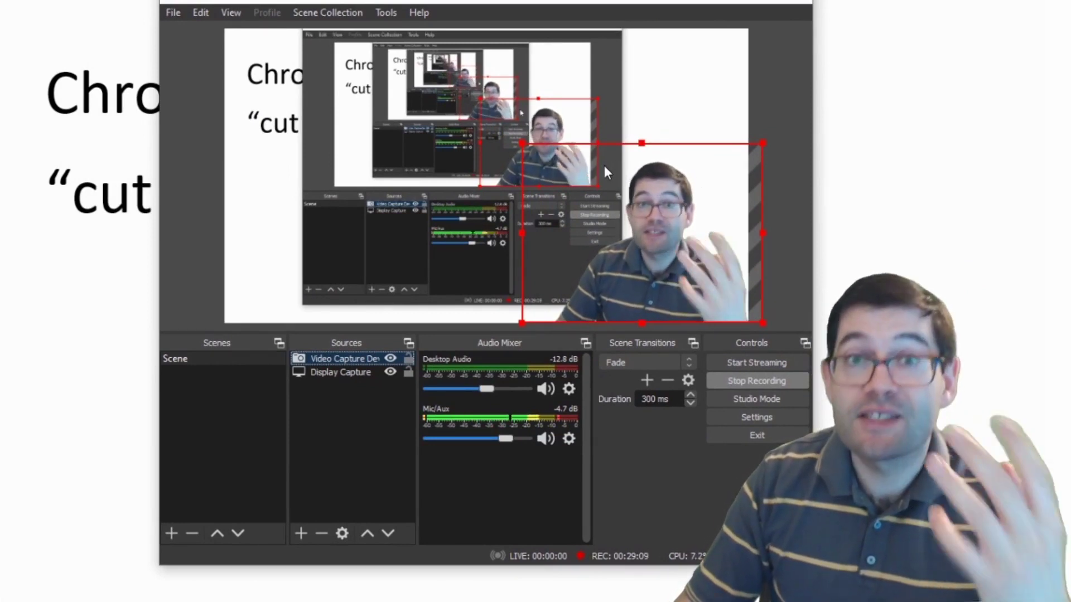
pyautogui.rightClick(352, 357)
pyautogui.click(385, 387)
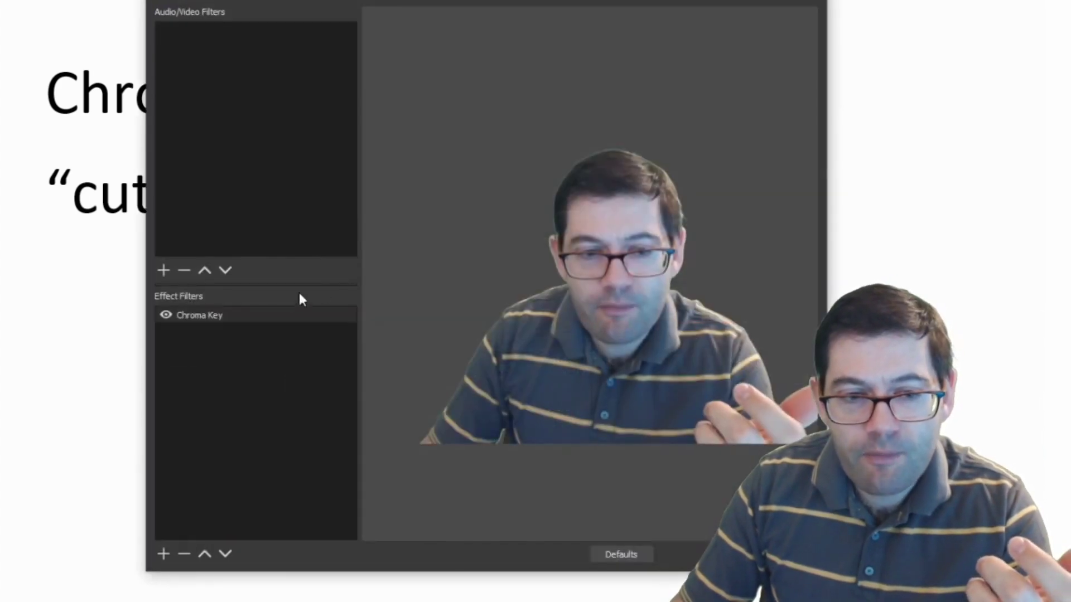
pyautogui.click(249, 316)
pyautogui.moveTo(707, 17); pyautogui.dragTo(430, 6)
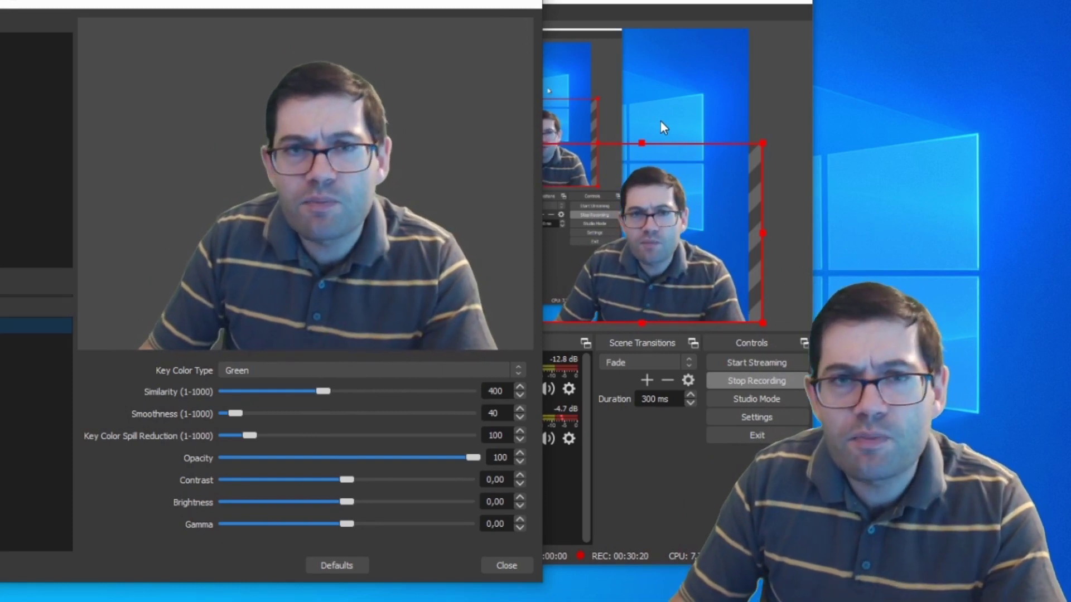
pyautogui.click(529, 5)
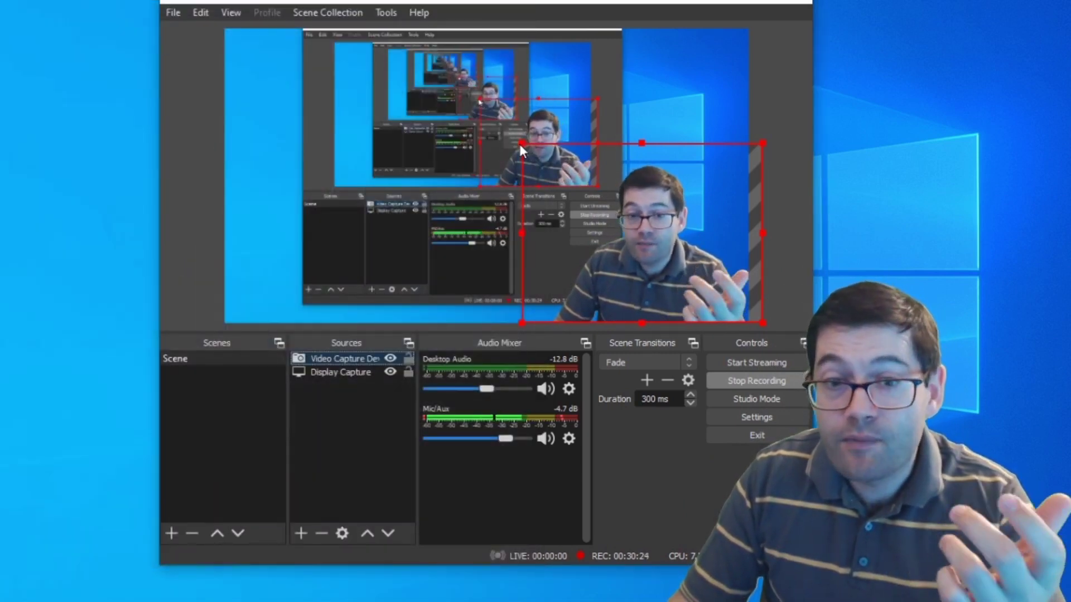
# Step: Resize the webcam overlay by its top-left corner handle, ending slightly smaller
pyautogui.moveTo(520, 144); pyautogui.dragTo(378, 74)
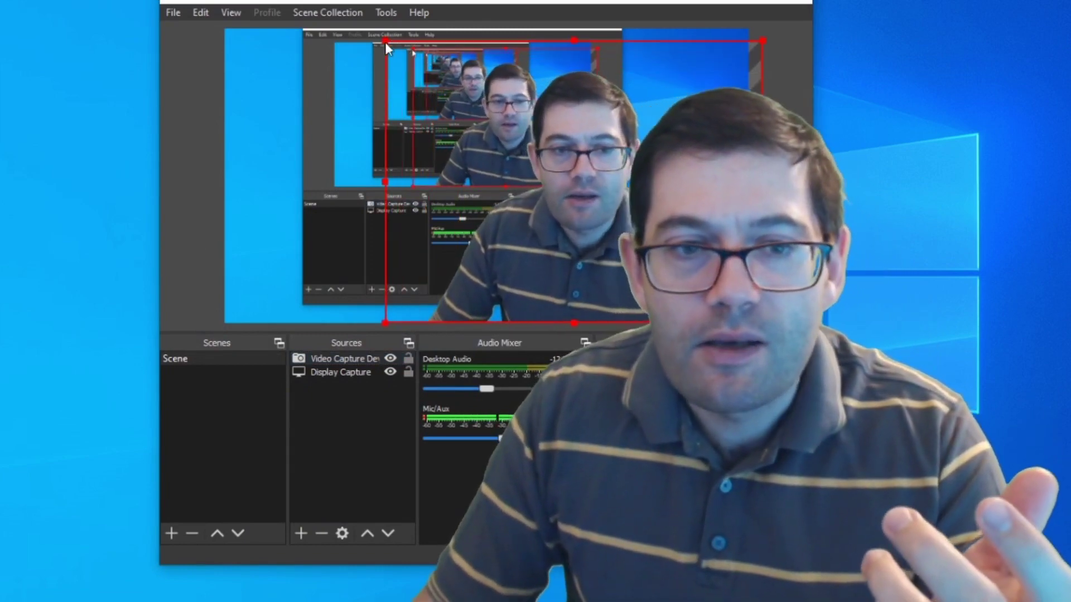
pyautogui.moveTo(385, 41); pyautogui.dragTo(622, 192)
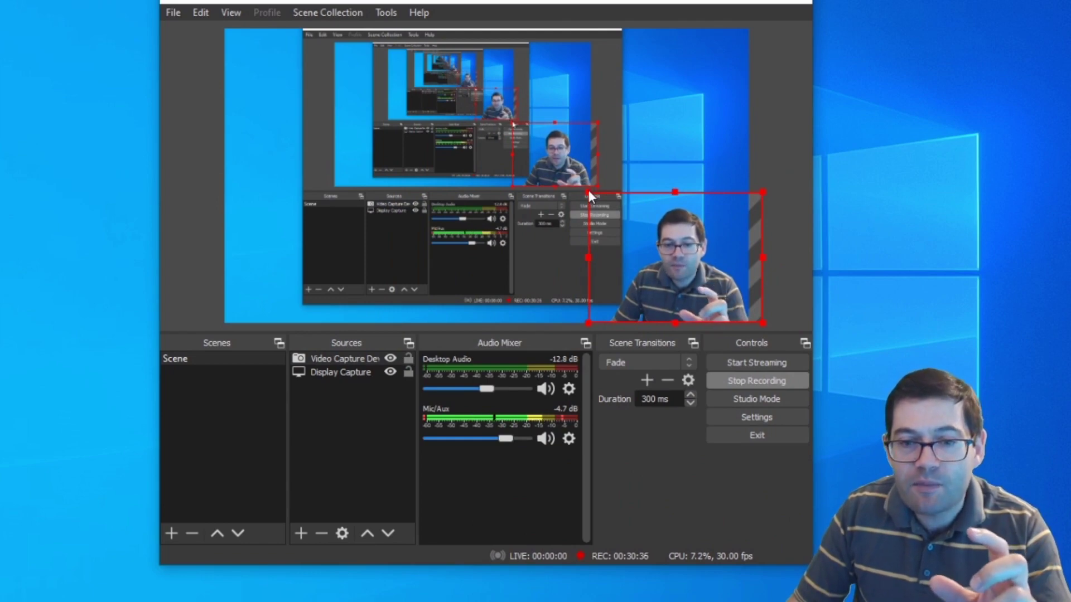
pyautogui.moveTo(588, 189); pyautogui.dragTo(379, 115)
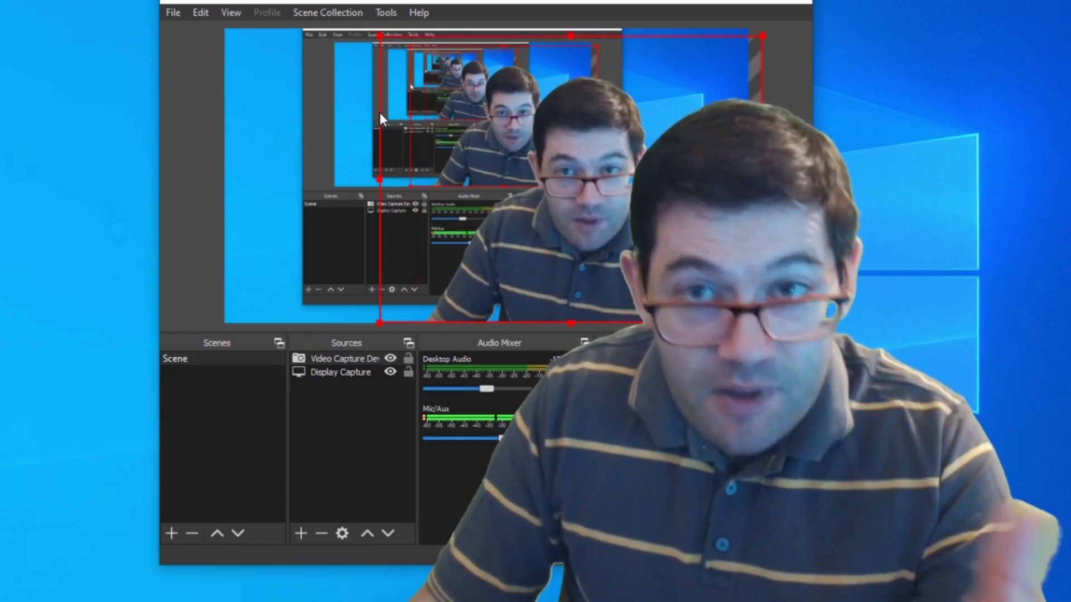
pyautogui.moveTo(380, 116); pyautogui.dragTo(576, 236)
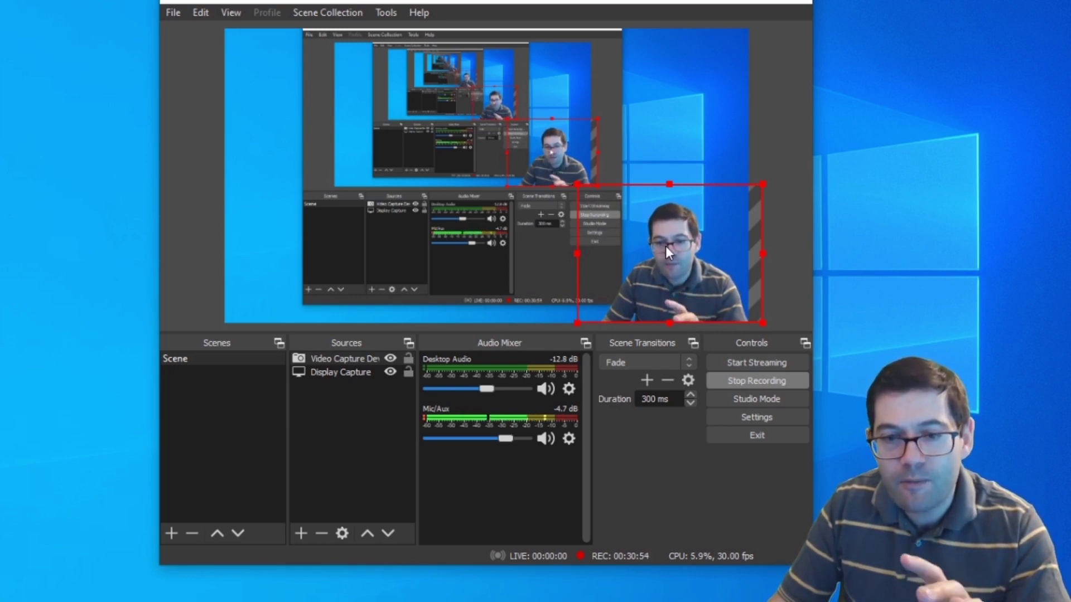
# Step: Try the webcam overlay at several spots, then drop it in the bottom-right corner
pyautogui.moveTo(665, 249); pyautogui.dragTo(595, 256)
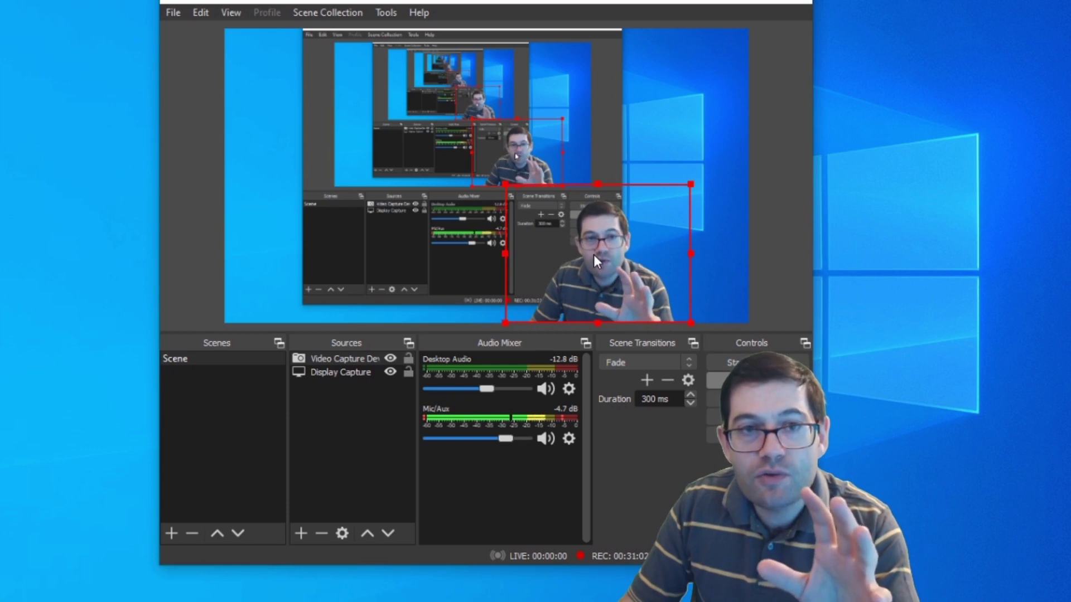
pyautogui.moveTo(594, 254); pyautogui.dragTo(684, 246)
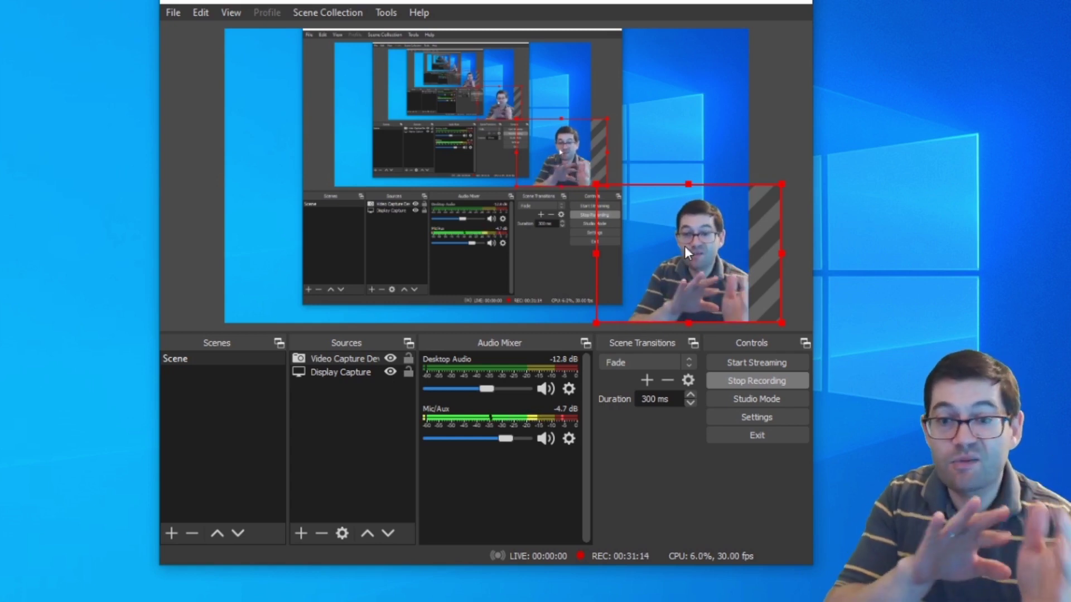
pyautogui.moveTo(685, 246); pyautogui.dragTo(270, 249)
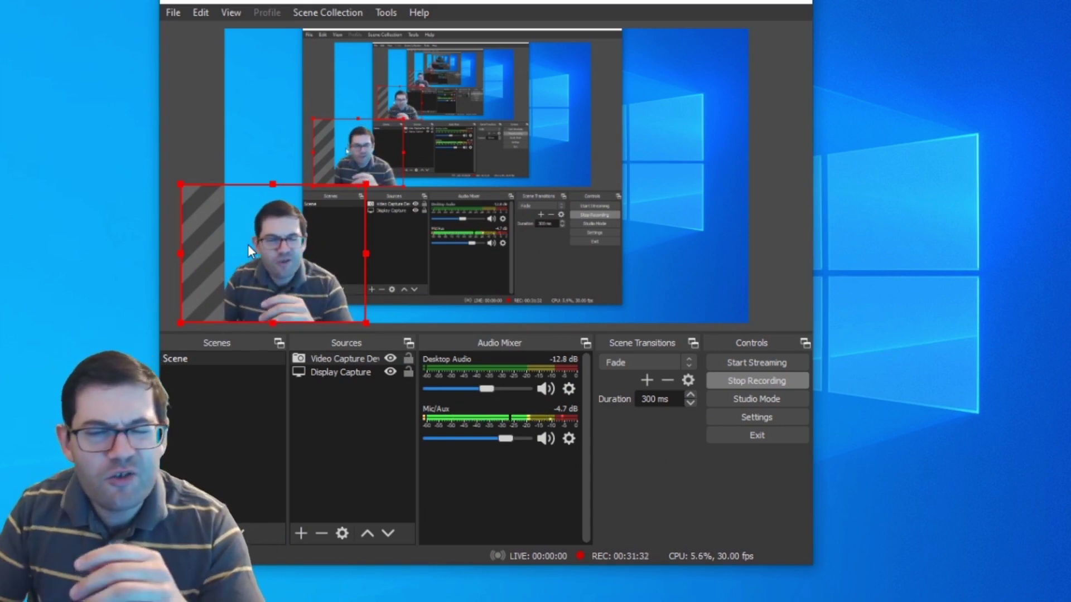
pyautogui.moveTo(262, 222); pyautogui.dragTo(686, 232)
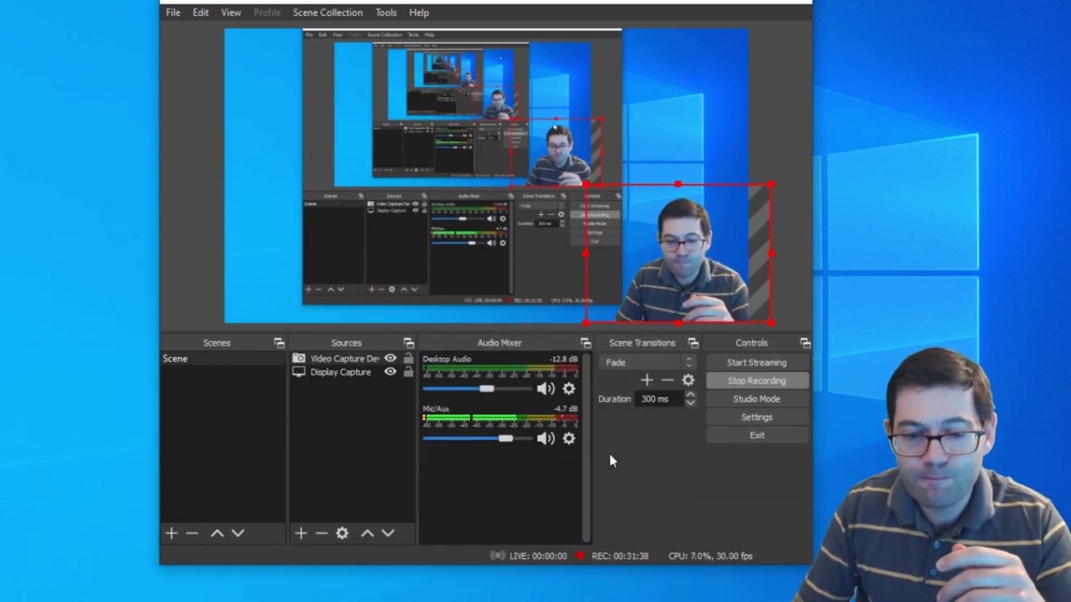